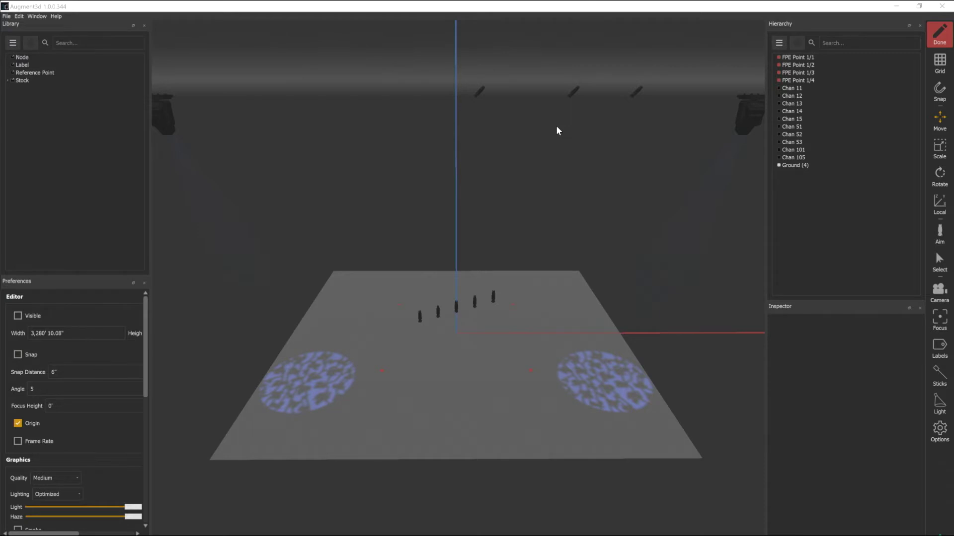
Return to the home camera view and select the Chan 14 fixture
click(939, 293)
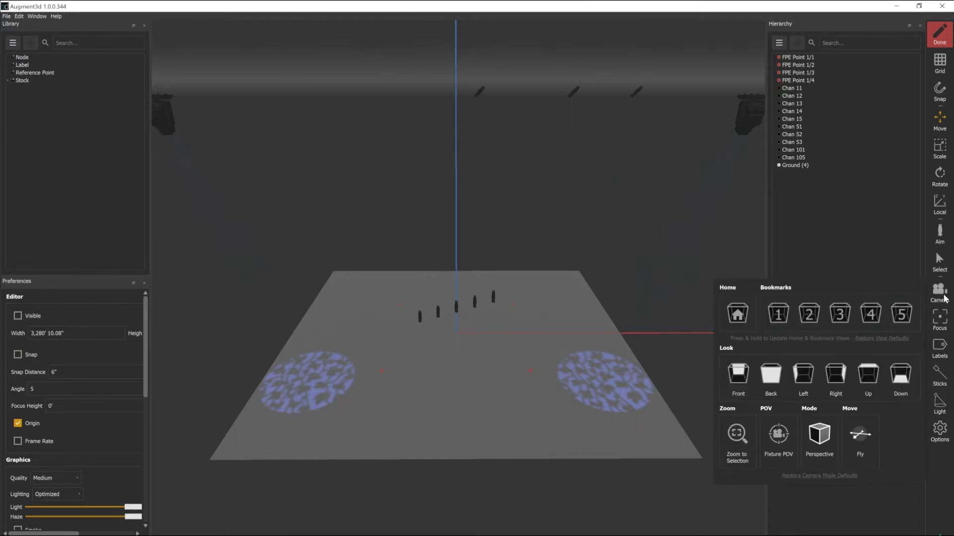
click(737, 313)
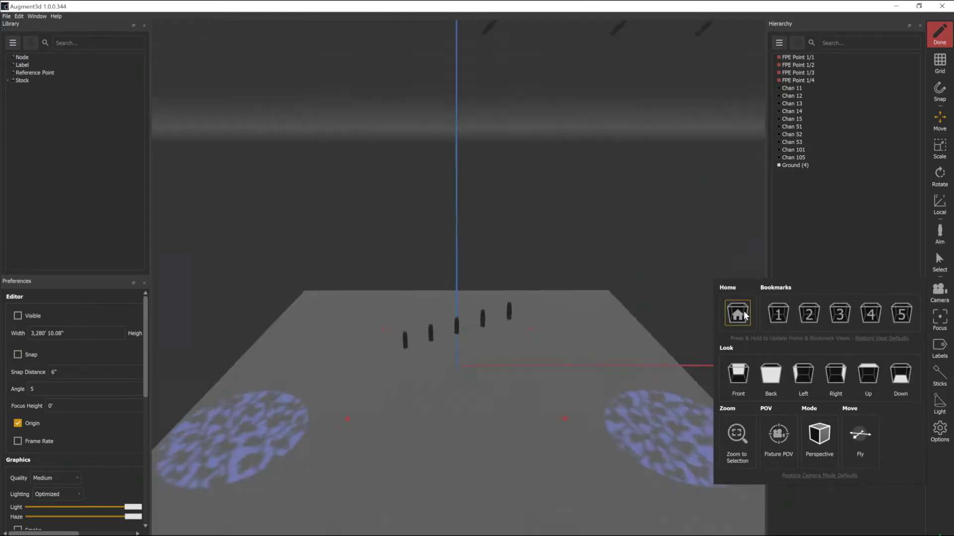
click(660, 245)
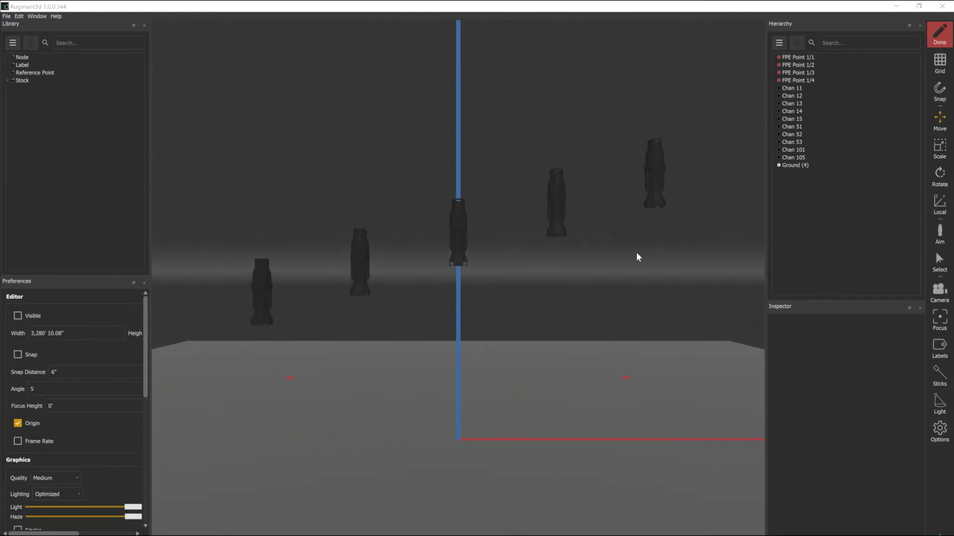
click(561, 206)
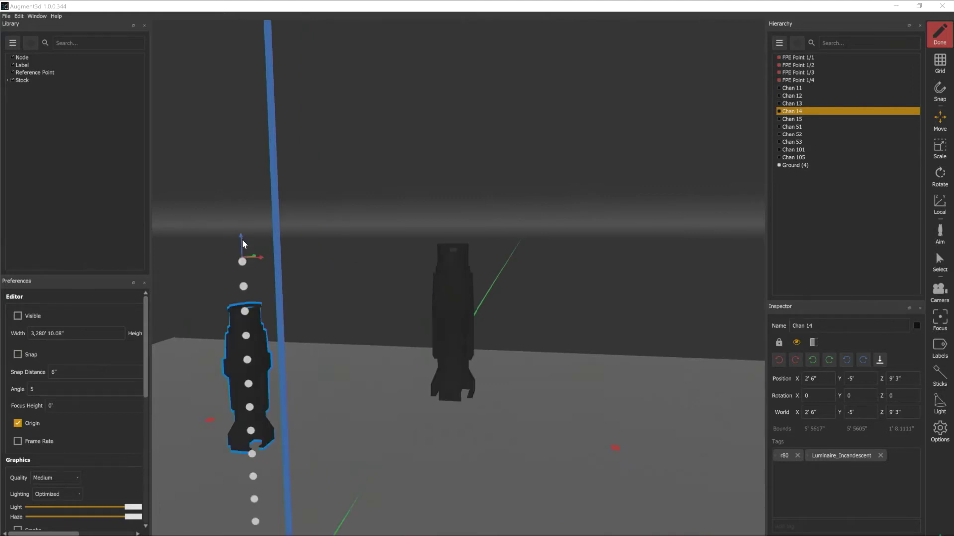
Raise Chan 14 to about 12' 3.67" high and shift it along X to 7' 8.38"
drag(243, 240, 253, 182)
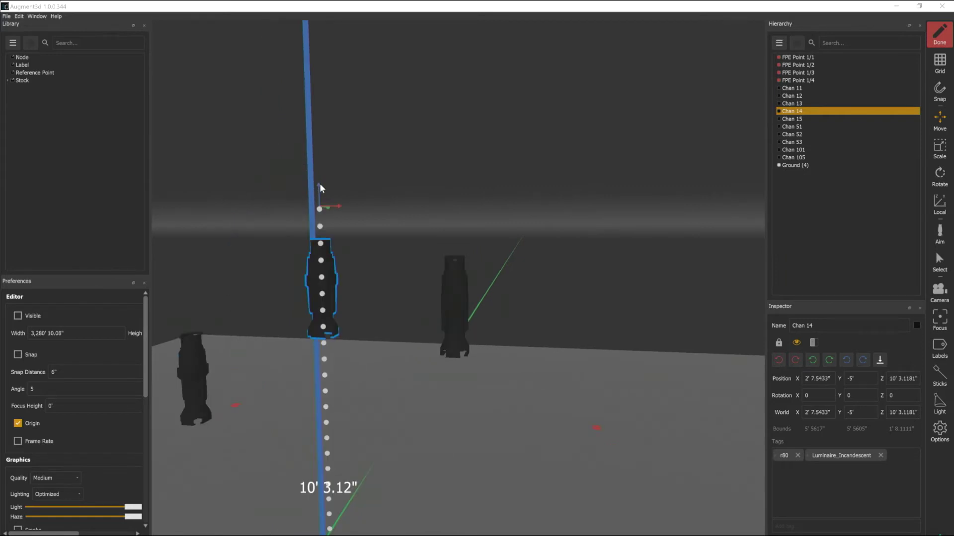
drag(320, 183, 568, 110)
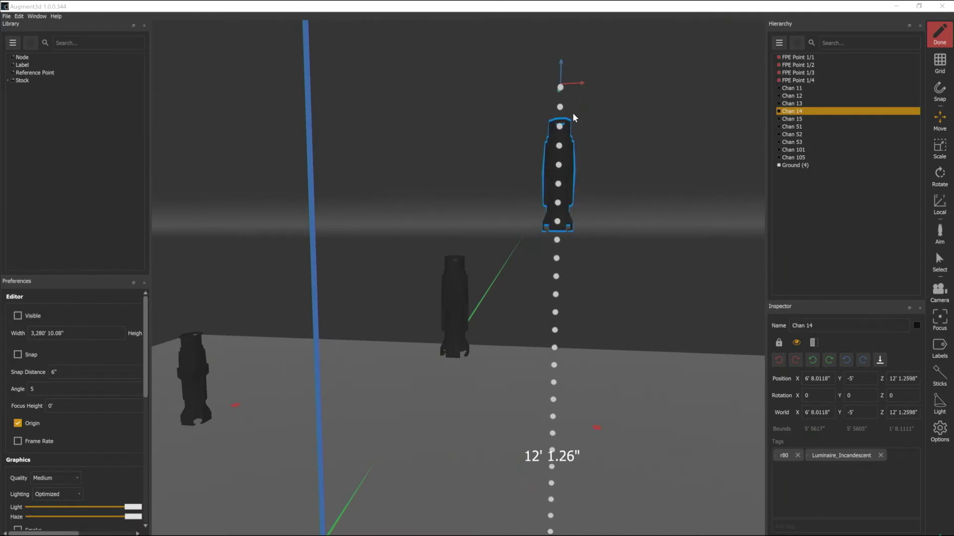
drag(581, 88, 630, 49)
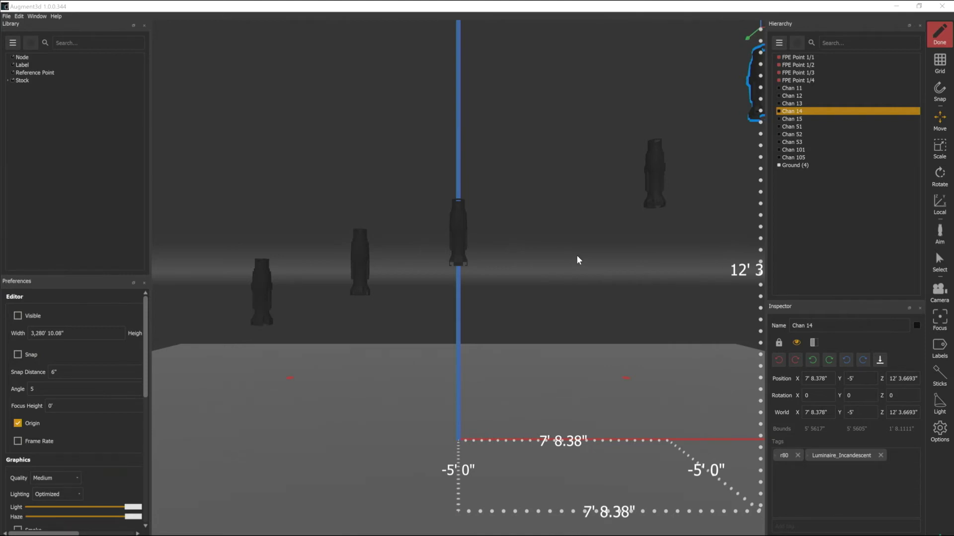
Deselect Chan 14, zoom out and orbit to an angled overhead view of the ground plane
click(577, 256)
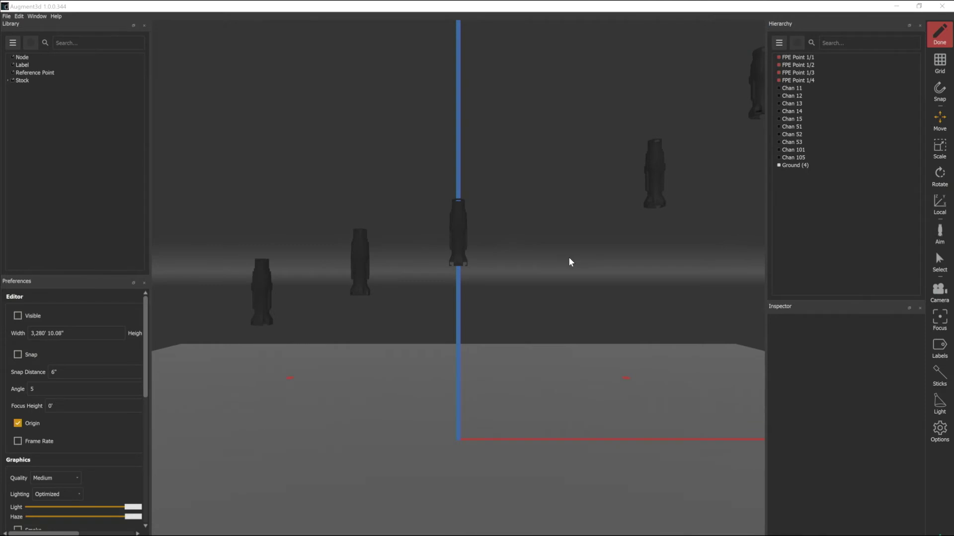
scroll(571, 258, down, 10)
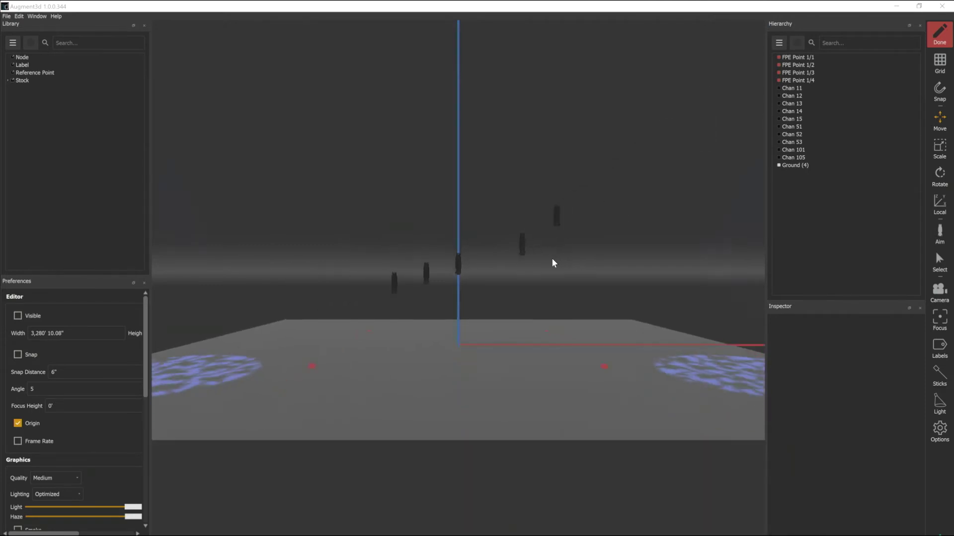
scroll(546, 262, down, 5)
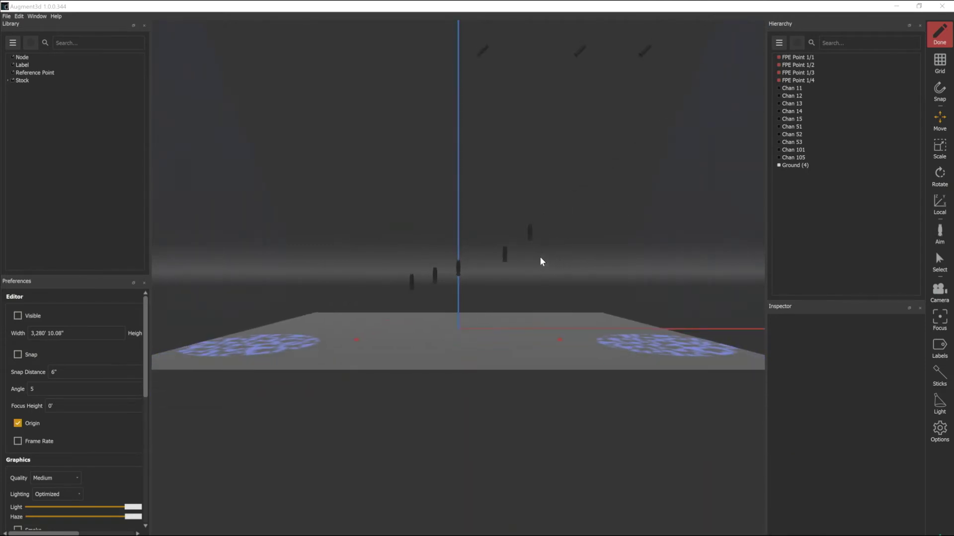
middle_drag(541, 262, 375, 318)
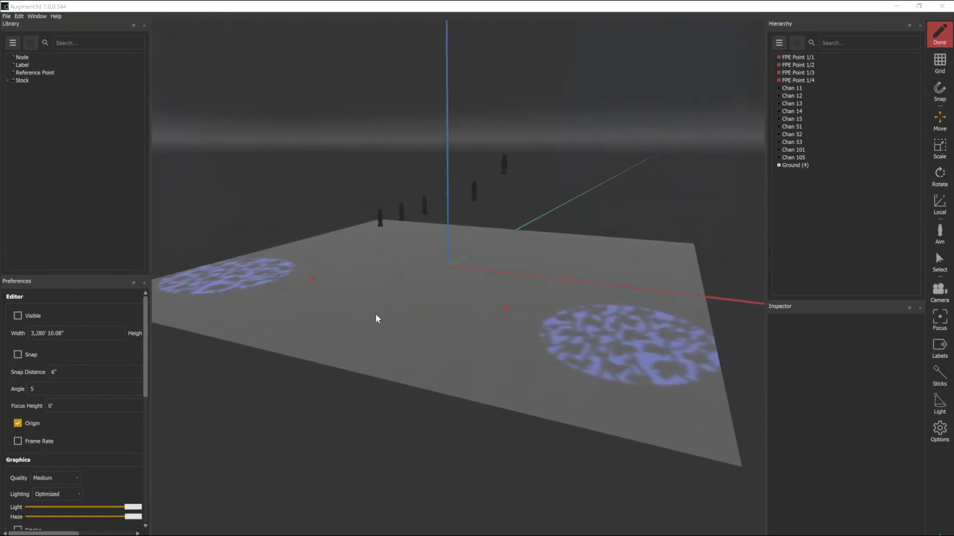
Scale the ground plane along X, Z and uniformly to about 40' 7" by 48' 9"
click(399, 300)
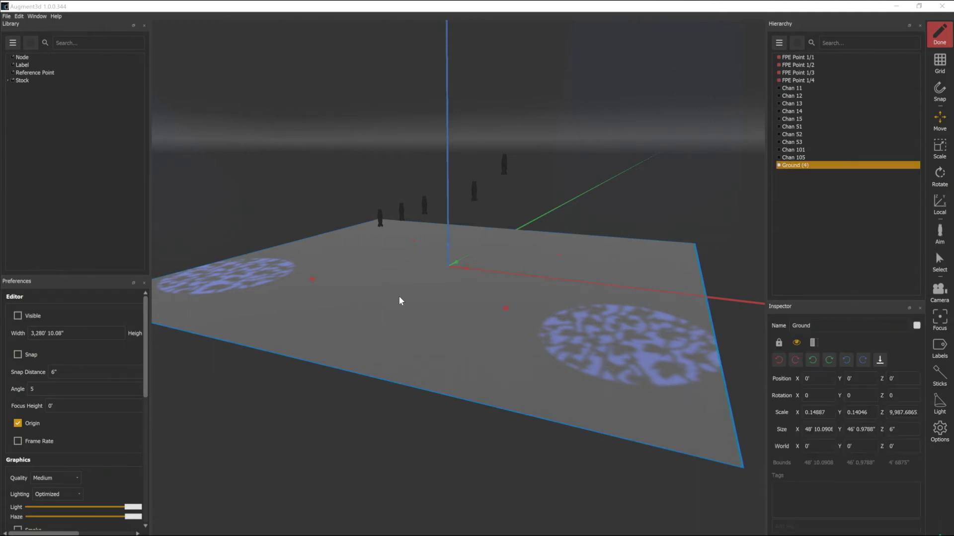
click(940, 151)
mouse_move(466, 270)
mouse_down()
mouse_move(498, 275)
mouse_move(458, 261)
mouse_move(482, 243)
mouse_move(465, 257)
mouse_up()
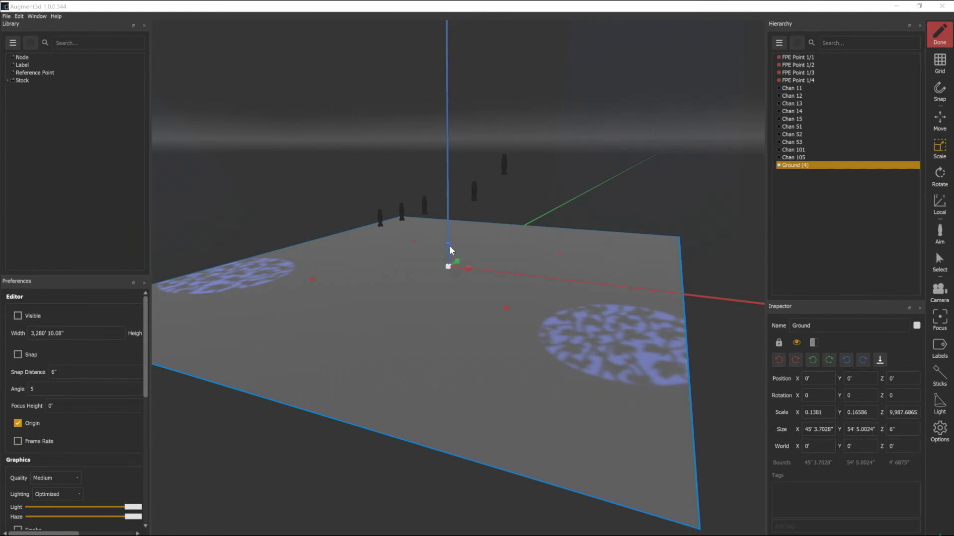
mouse_move(449, 246)
mouse_down()
mouse_move(451, 221)
mouse_move(447, 248)
mouse_up()
mouse_move(448, 266)
mouse_down()
mouse_move(481, 272)
mouse_move(447, 266)
mouse_up()
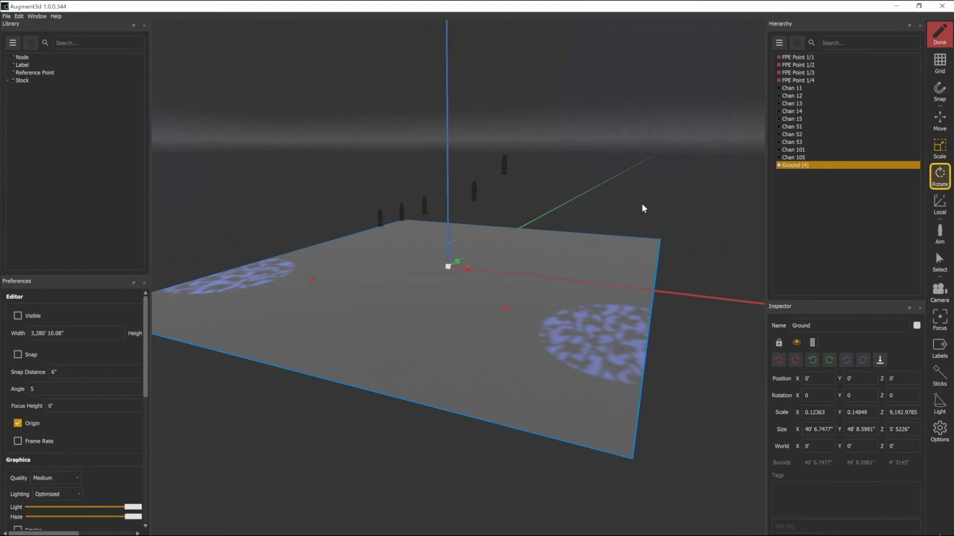
Return to the home camera view and select the Chan 15 fixture
click(939, 291)
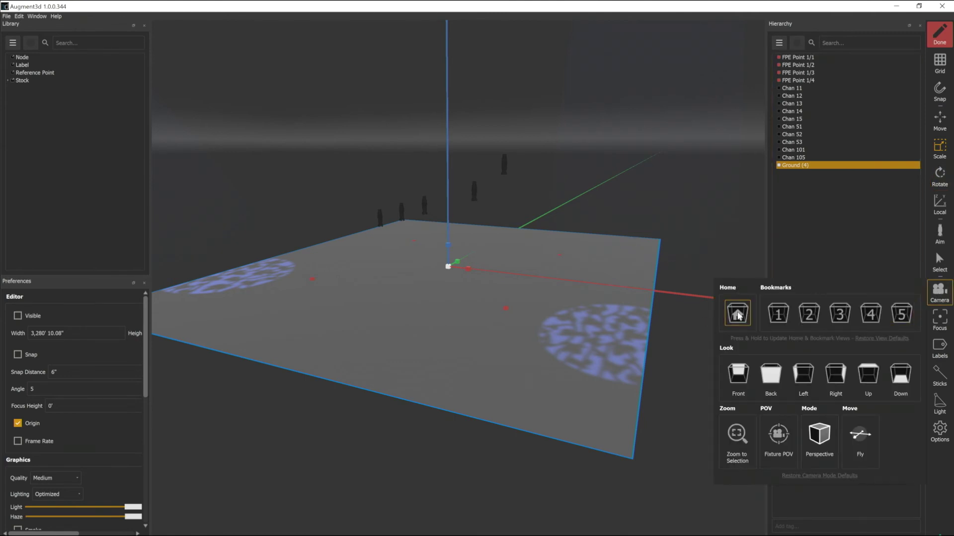
click(737, 313)
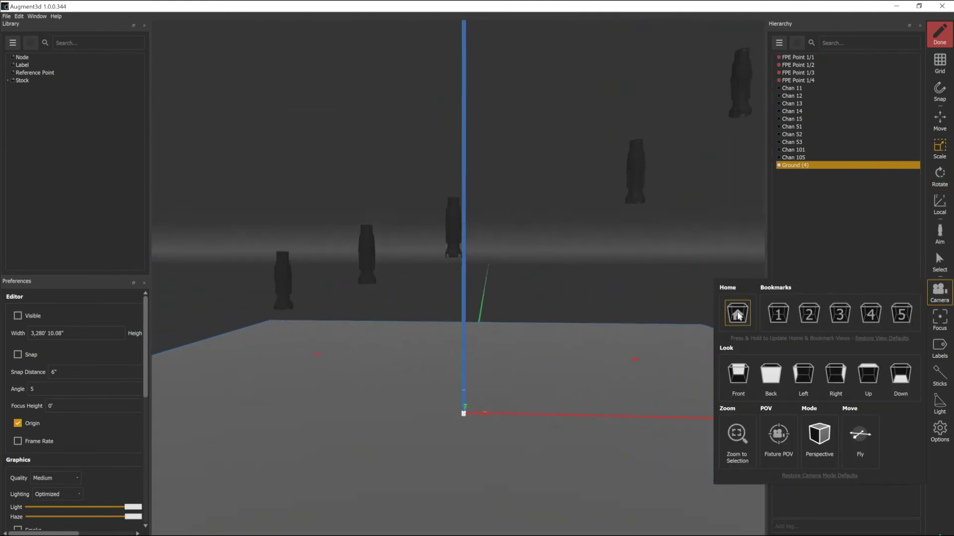
click(638, 234)
click(661, 180)
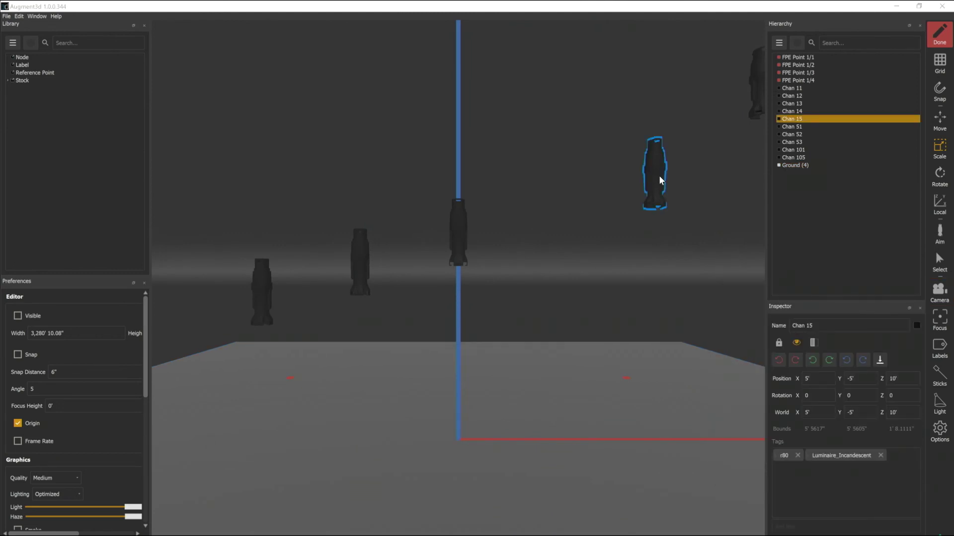
Rotate Chan 15 to about 7° on Y and -34.8° on X
click(940, 174)
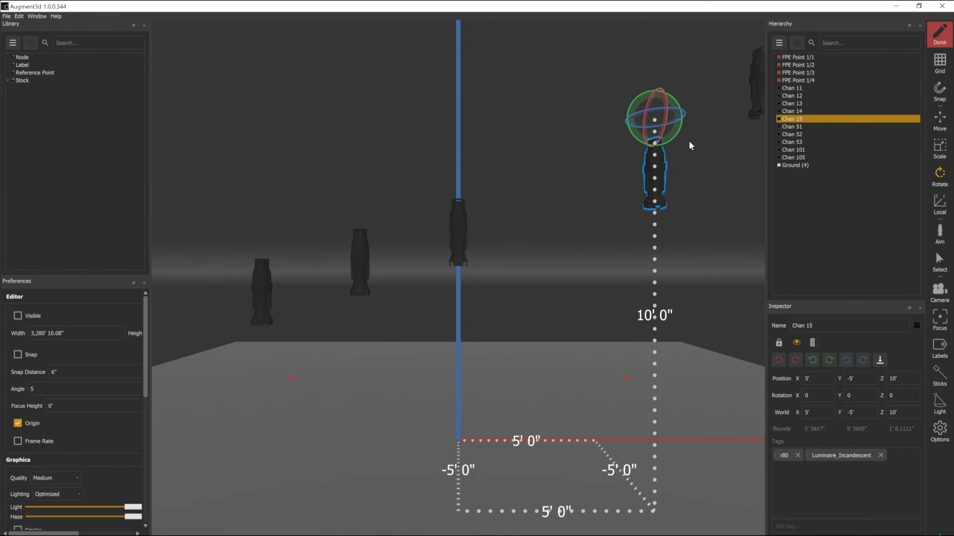
drag(678, 130, 664, 95)
right_drag(686, 120, 542, 193)
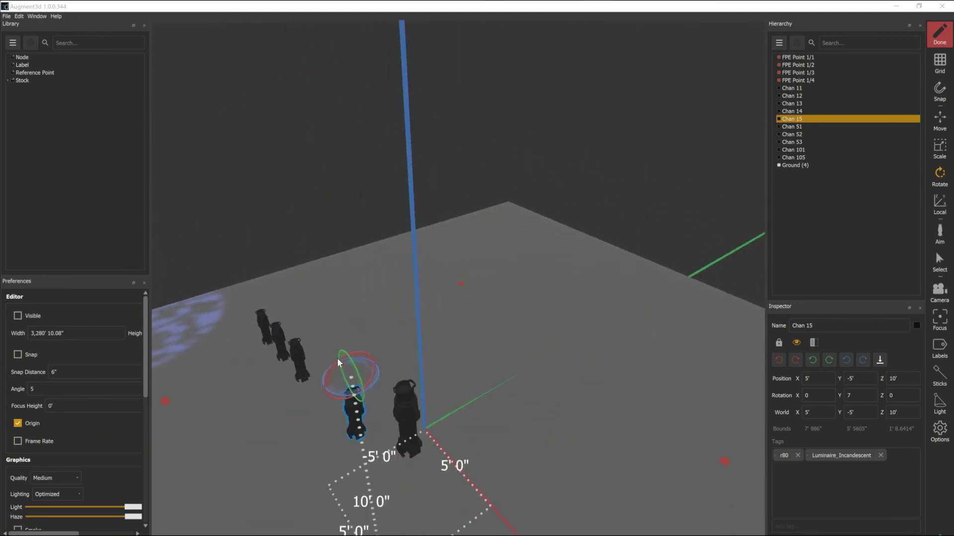
drag(346, 361, 377, 366)
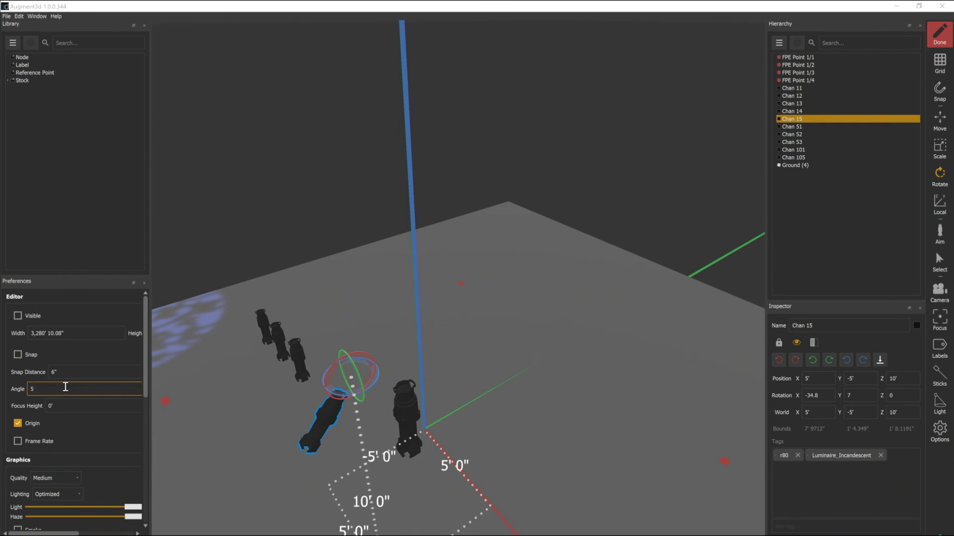
Set the angle snap preference to 15° and turn snapping on
double_click(38, 389)
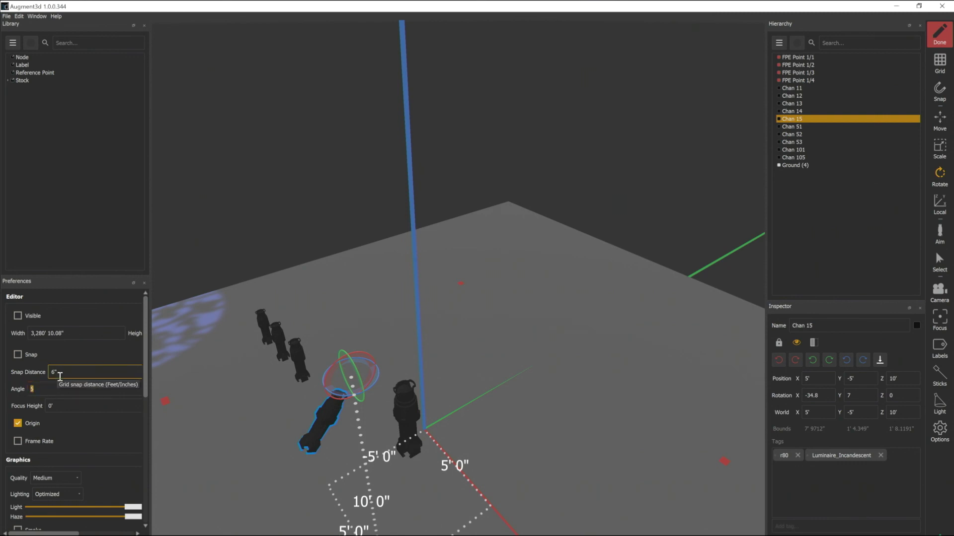
text(1)
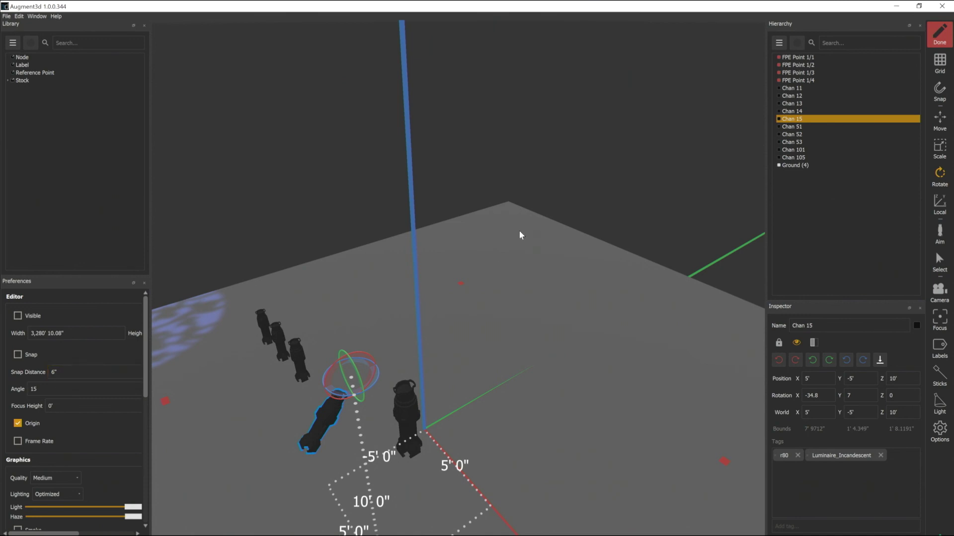
click(949, 90)
Rotate Chan 15 back to -4.8° on X in 15° steps, then turn snapping off
drag(359, 358, 380, 357)
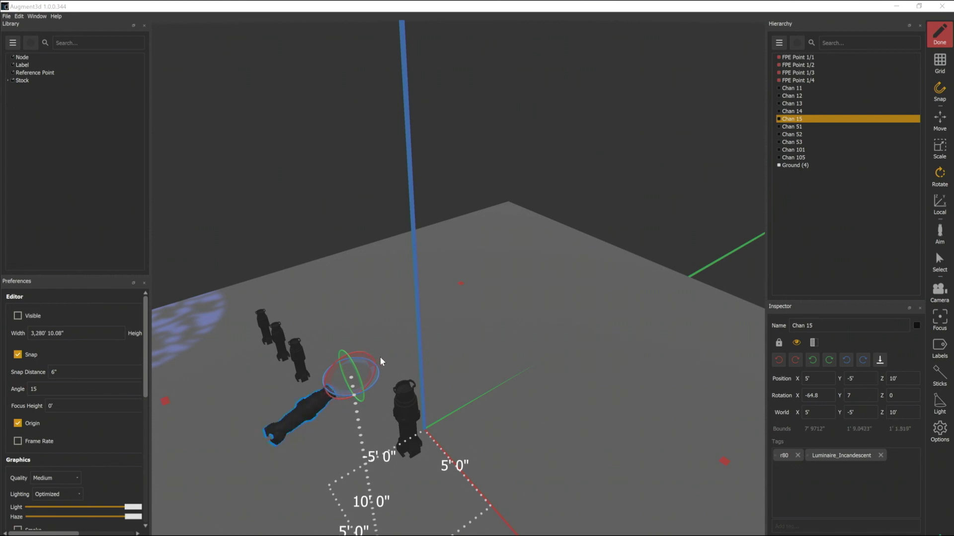
drag(380, 366, 335, 369)
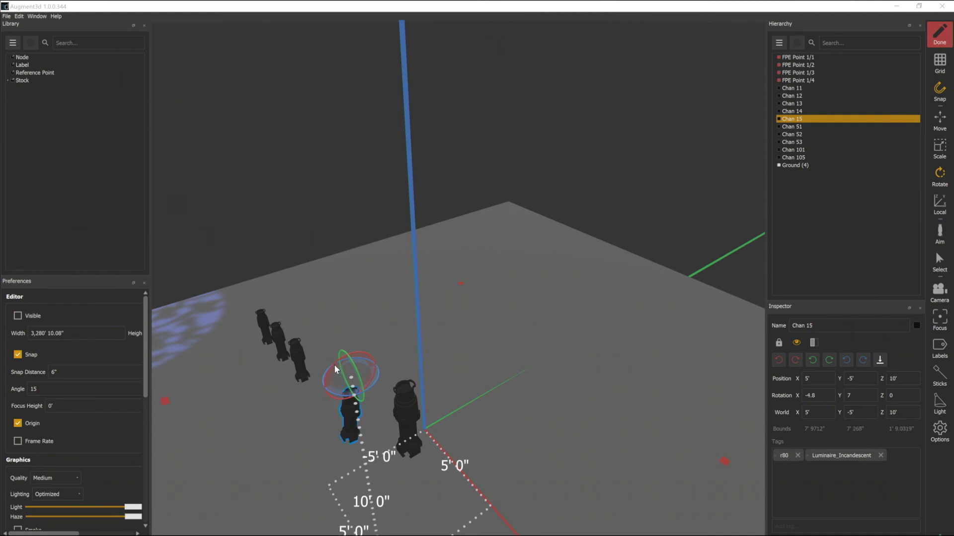
click(945, 96)
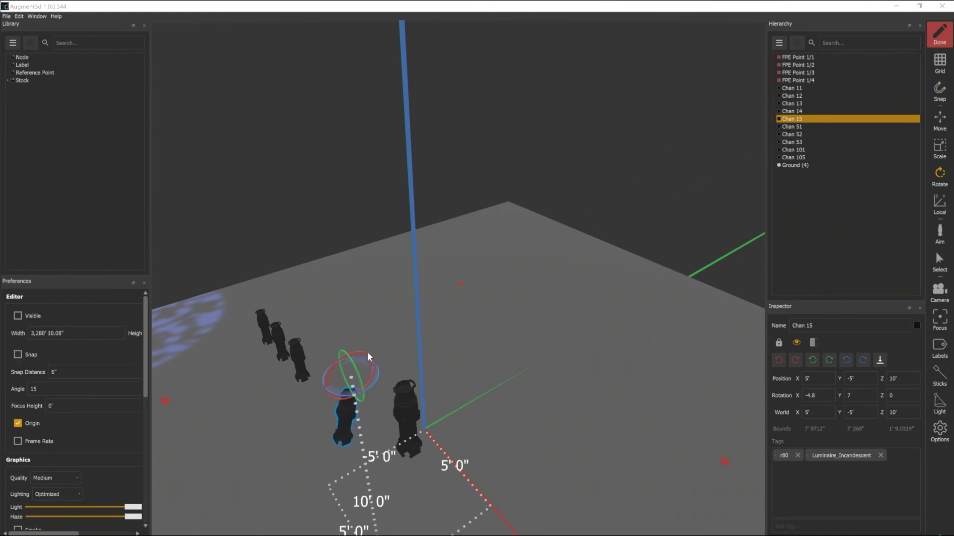